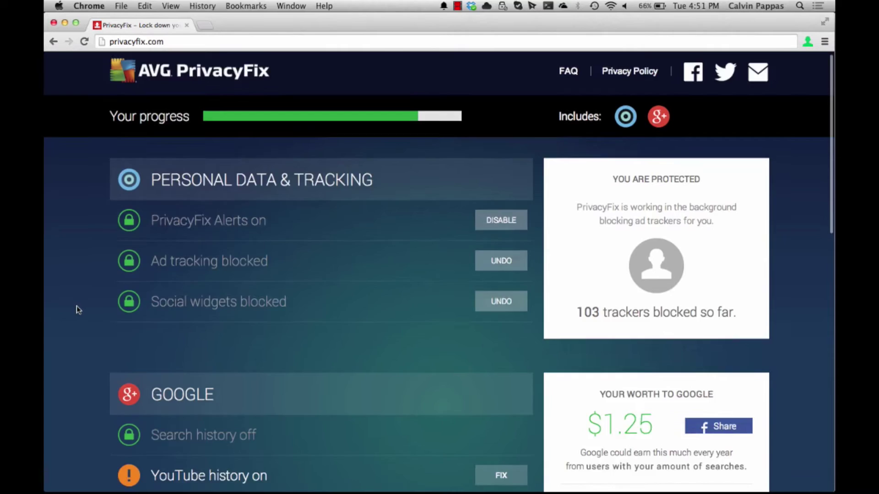
scroll(77, 305, "down", 5)
scroll(76, 305, "down", 3)
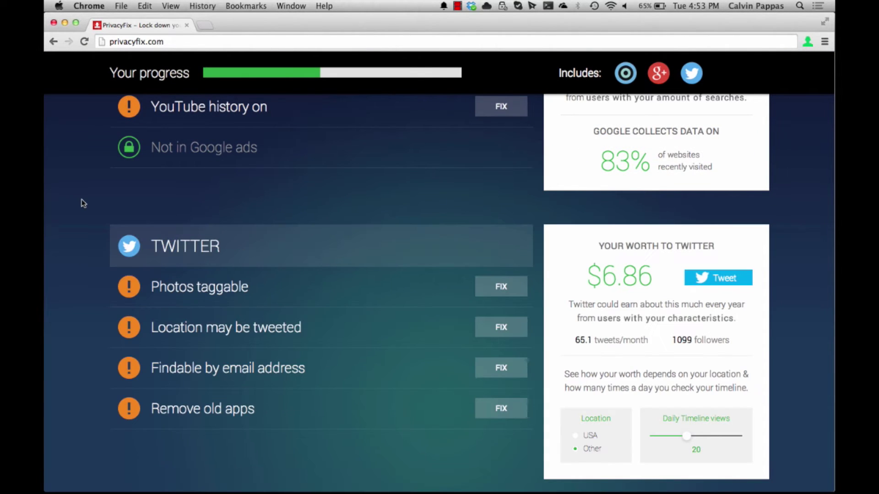
Fix Photos taggable by disallowing anyone from tagging you in photos, then close the Twitter tab
left_click(202, 287)
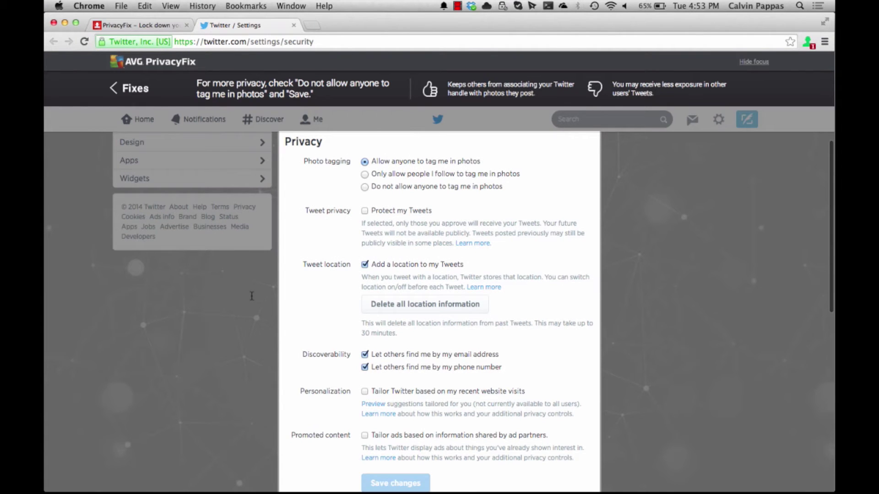
key("super+w")
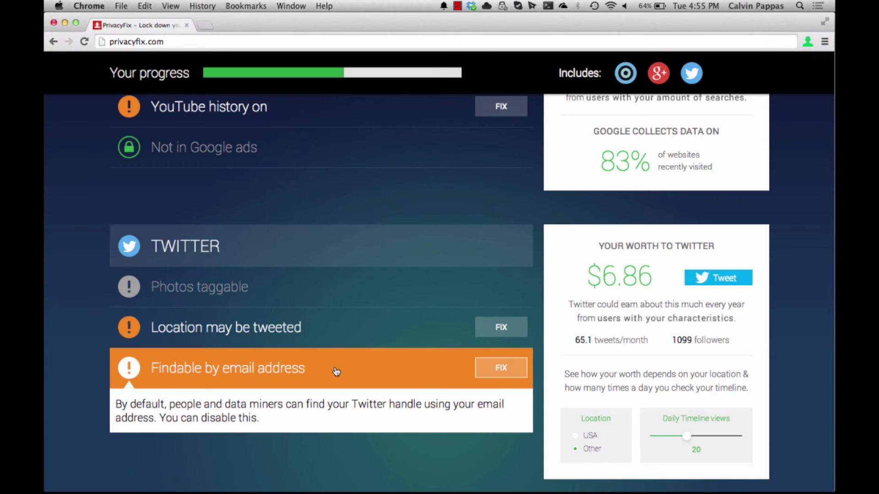
scroll(336, 372, "down", 3)
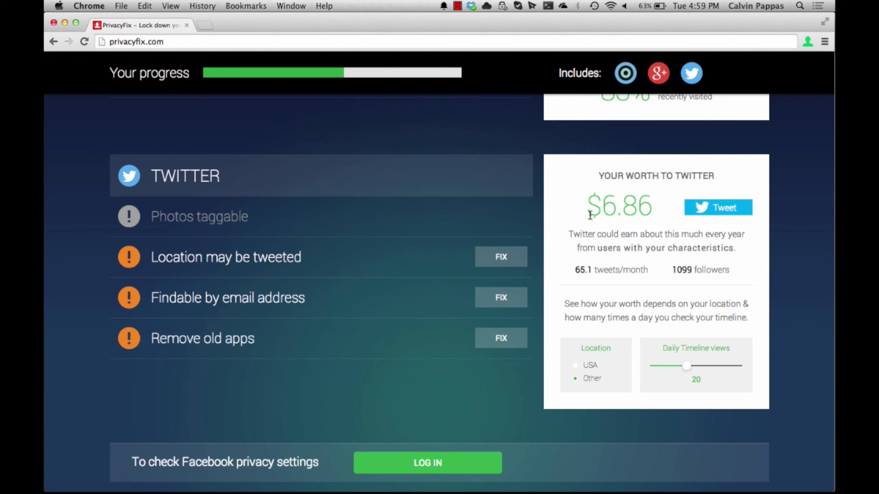
Choose USA as the location and raise daily timeline views from 20 to 33
left_click(593, 367)
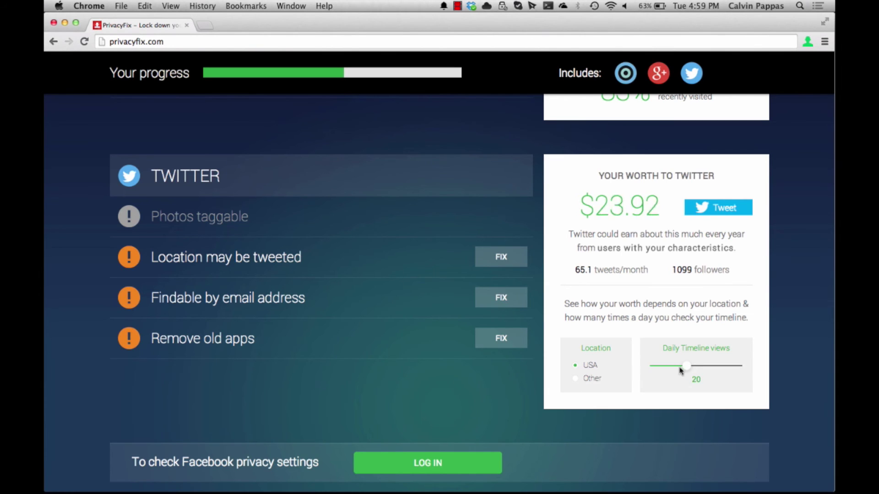
left_click_drag(699, 369, 709, 368)
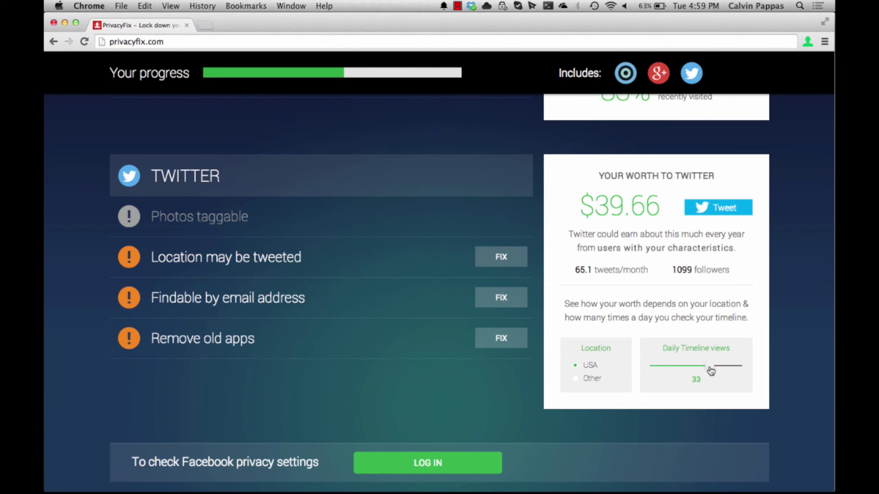